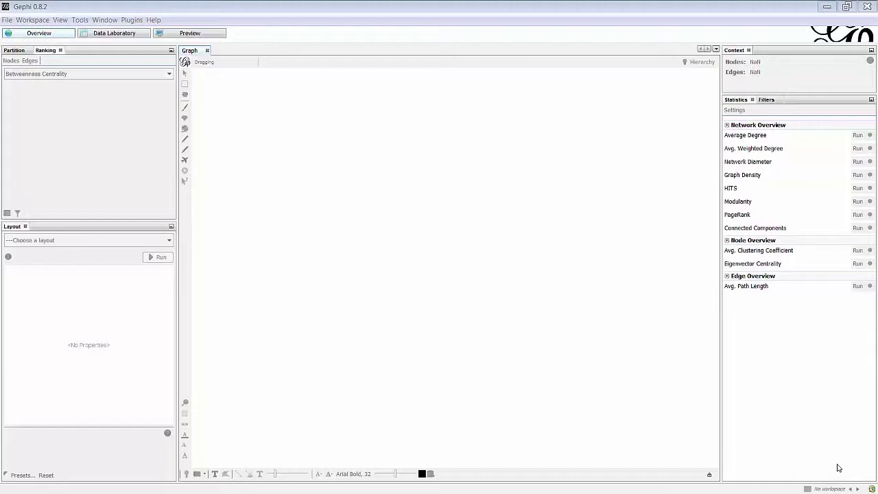
Step: Glance at the Network Modularity slide in PowerPoint, then return to Gephi
key("alt+Tab")
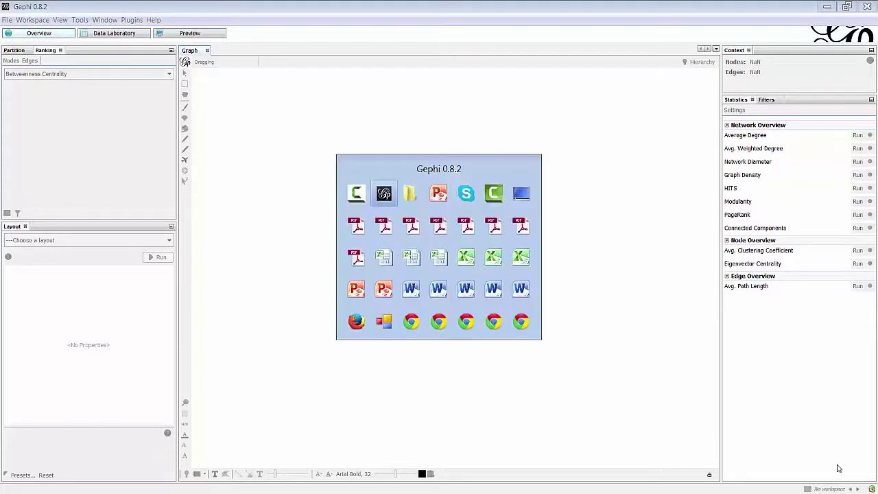
key("alt+Tab")
key("alt+Tab")
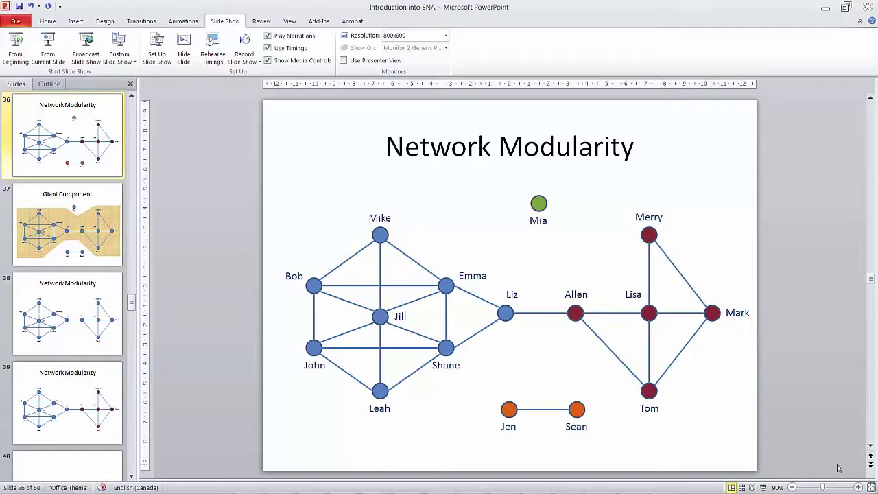
key("alt+Tab")
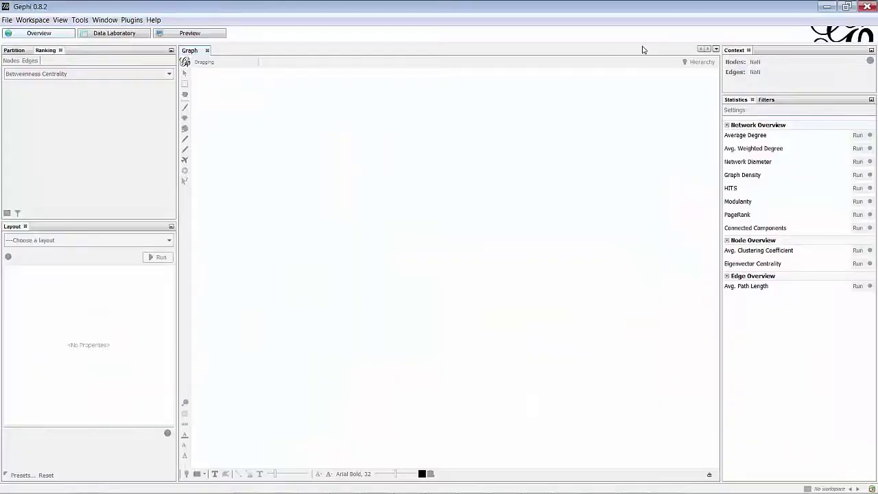
Step: Open the example_2 data file from the Examples folder through File > Open
left_click(8, 20)
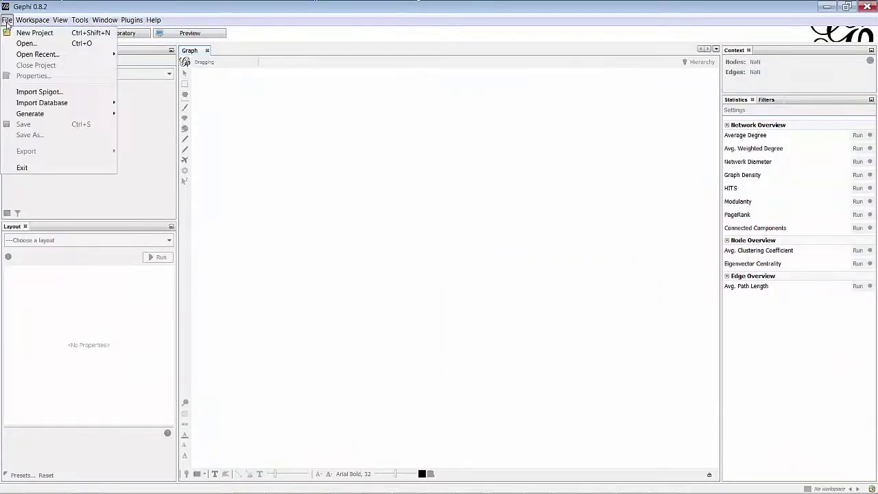
mouse_move(32, 20)
key("alt+Tab")
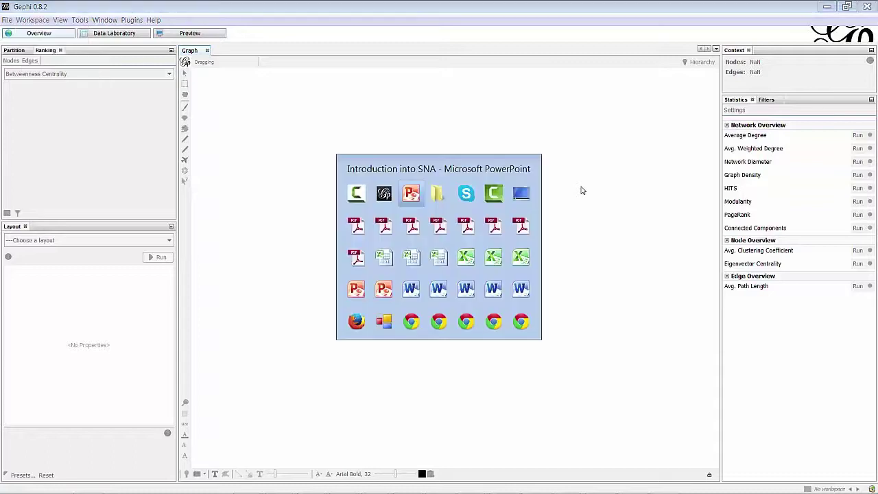
key("alt+Tab")
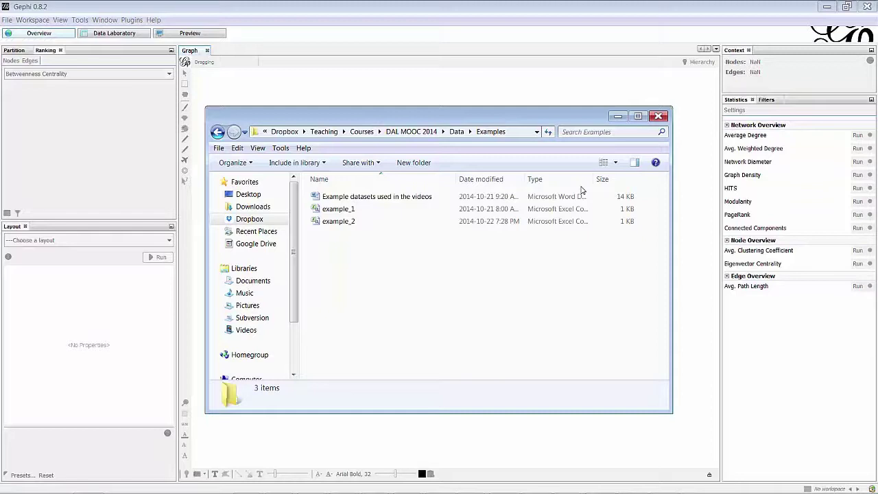
left_click(7, 20)
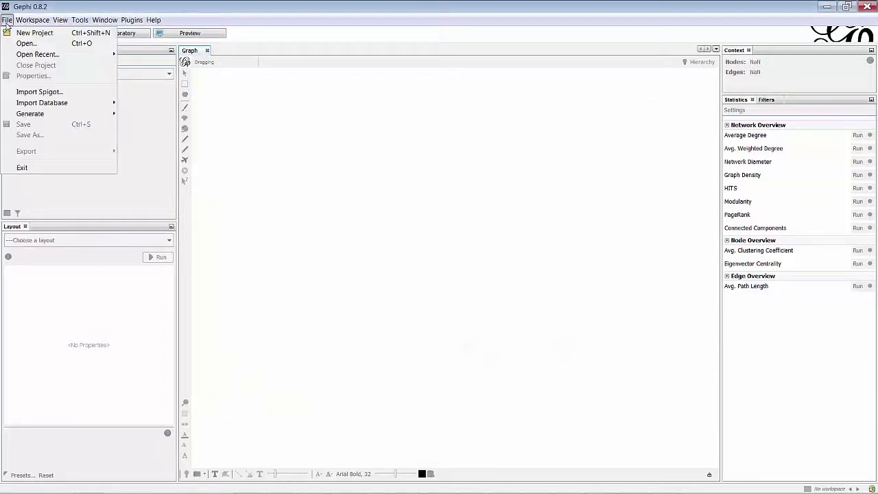
left_click(21, 43)
left_click(304, 200)
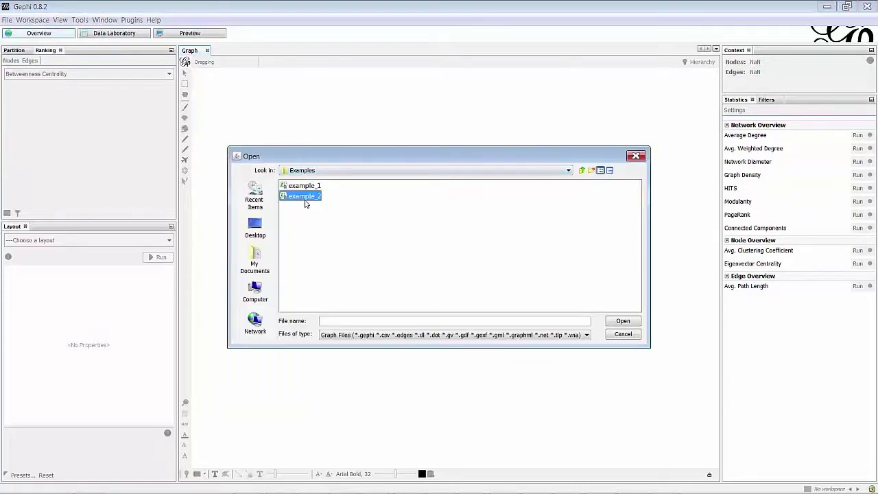
left_click(621, 321)
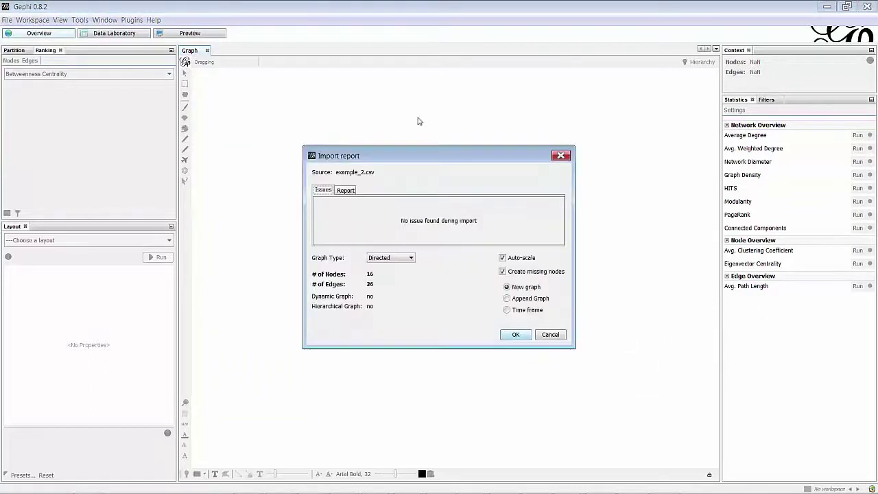
Step: Set Graph Type to Undirected and finish the import, giving 16 nodes and 25 edges
left_click(400, 258)
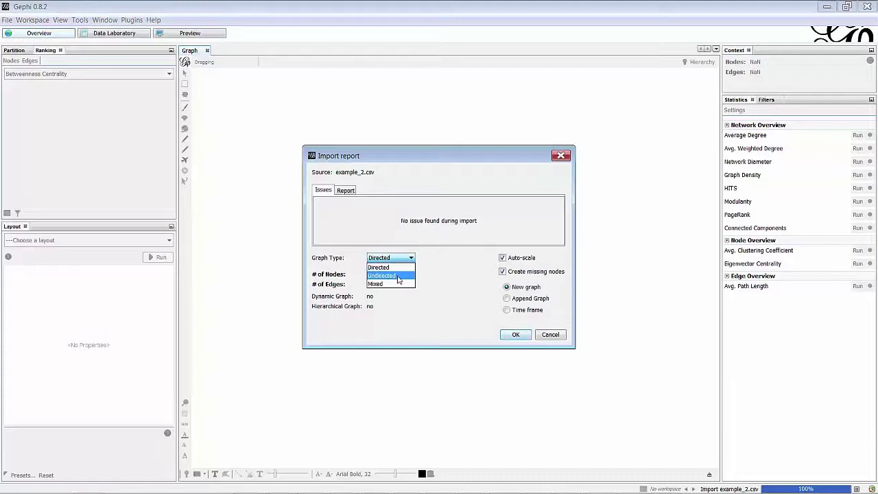
left_click(398, 277)
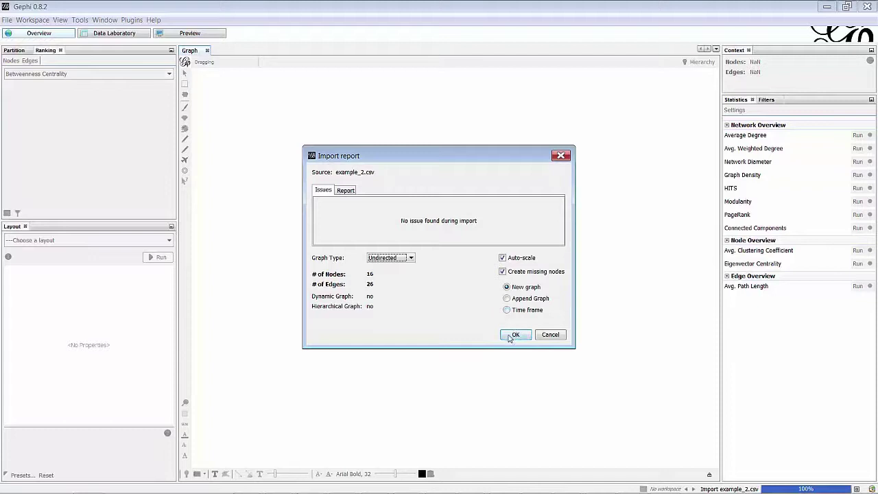
left_click(509, 336)
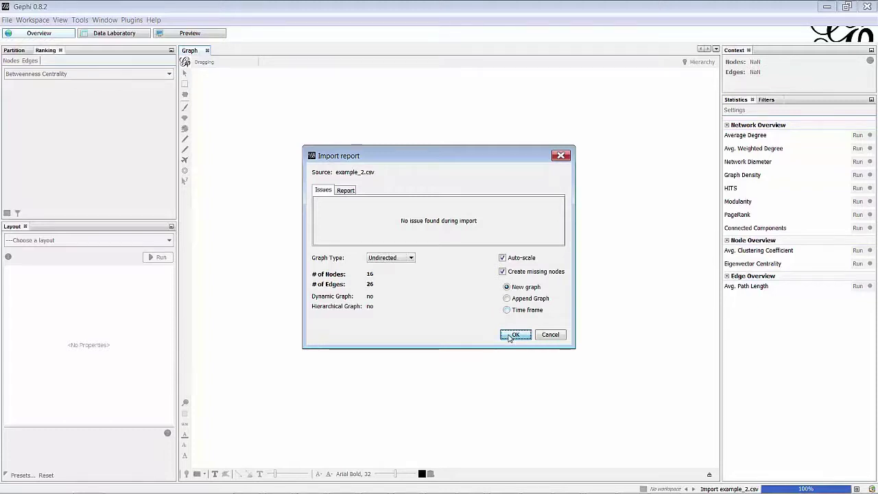
left_click(511, 336)
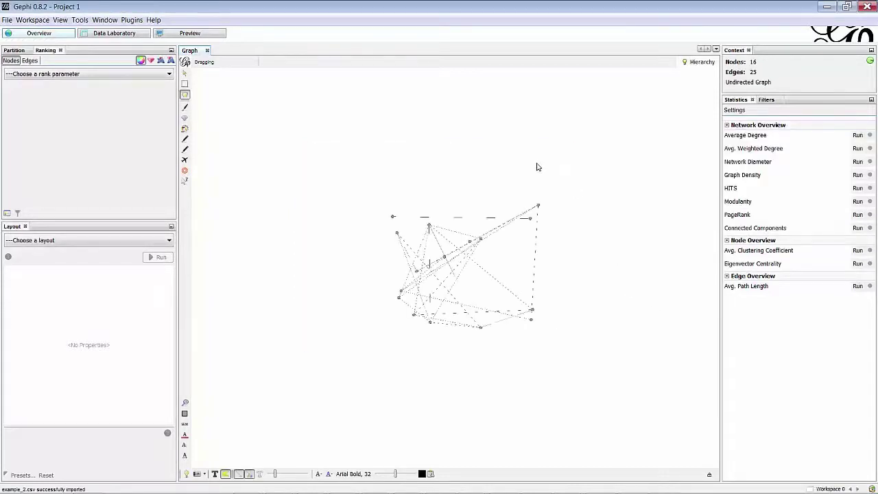
Step: Try the Fruchterman Reingold layout briefly, then run the Yifan Hu layout
left_click(133, 240)
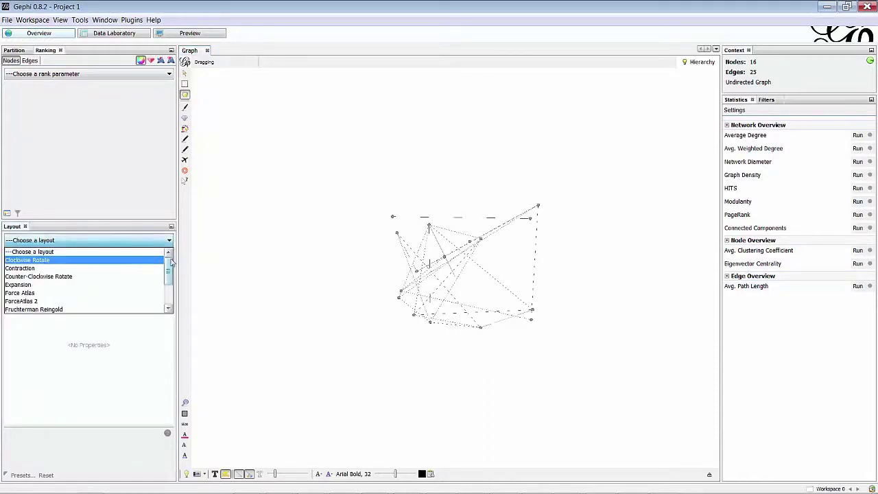
left_click_drag(169, 271, 167, 290)
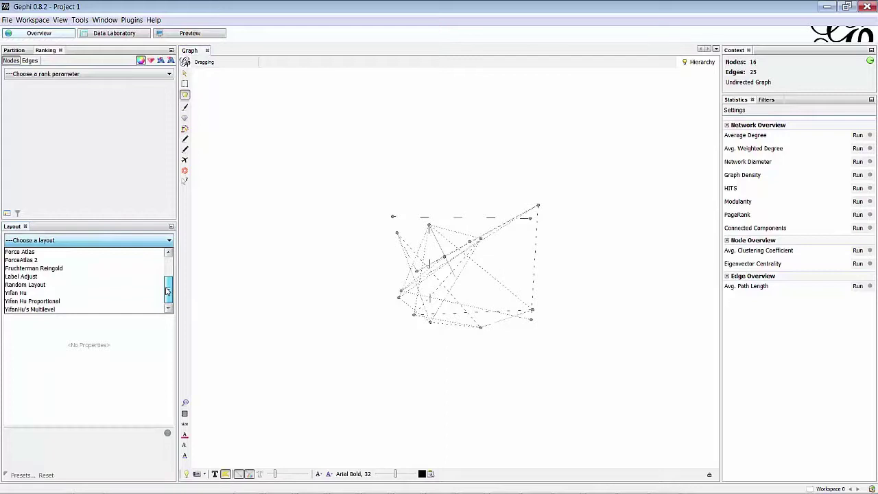
left_click(34, 268)
left_click(158, 257)
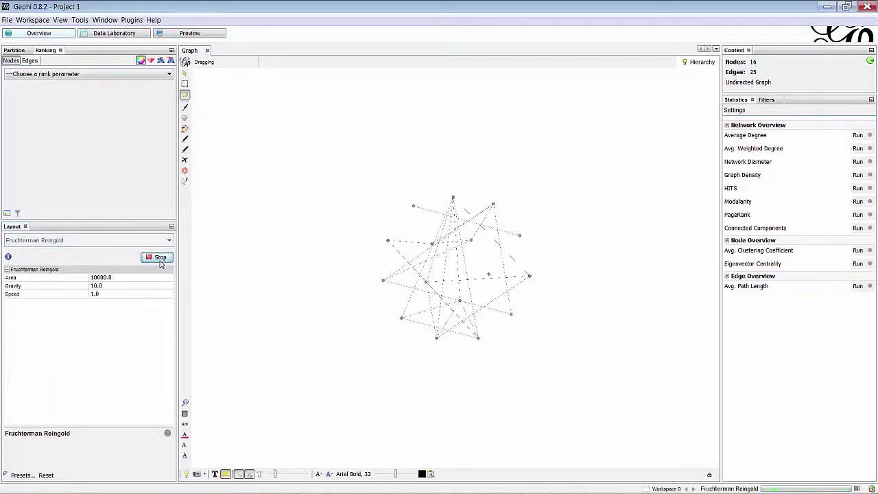
left_click(160, 260)
left_click(157, 240)
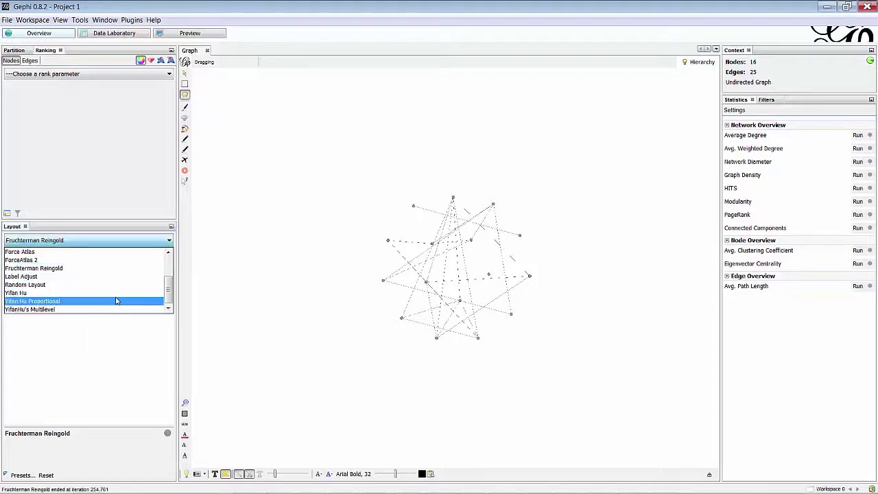
left_click(112, 293)
left_click(157, 258)
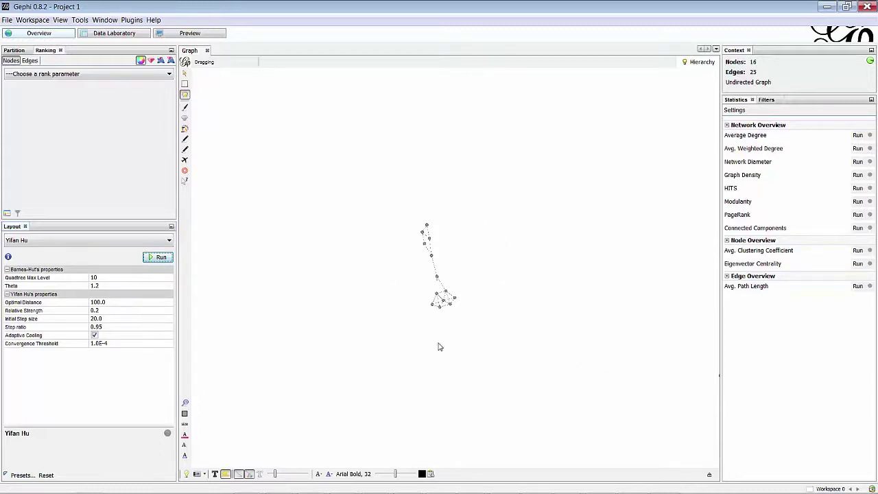
Step: Rerun Fruchterman Reingold (Area 10000, Gravity 10, Speed 1) to spread the node groups apart
left_click(94, 240)
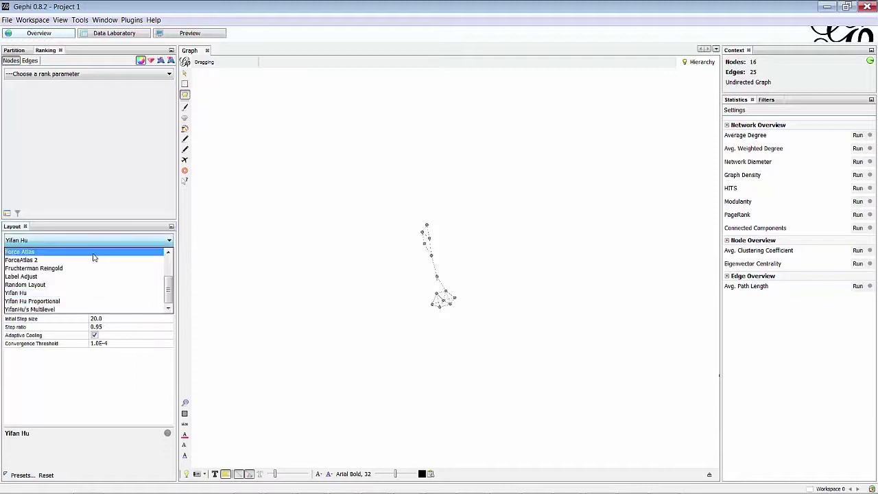
left_click(94, 268)
left_click(157, 256)
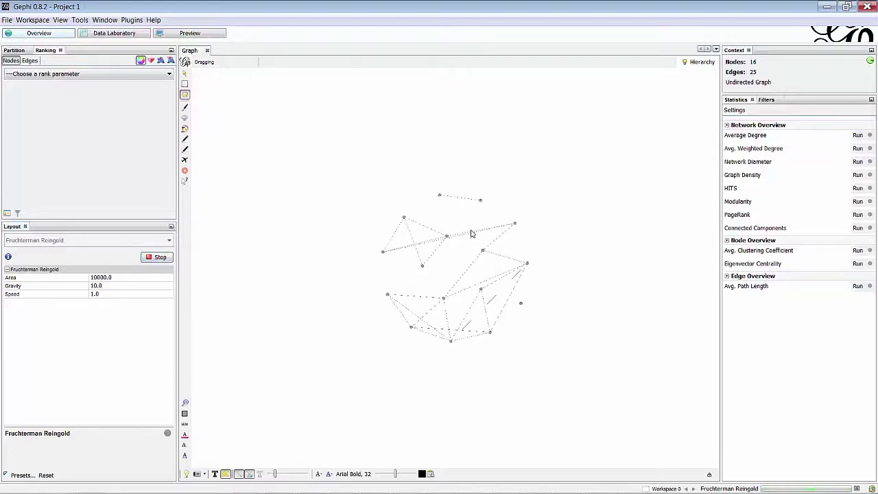
left_click(709, 474)
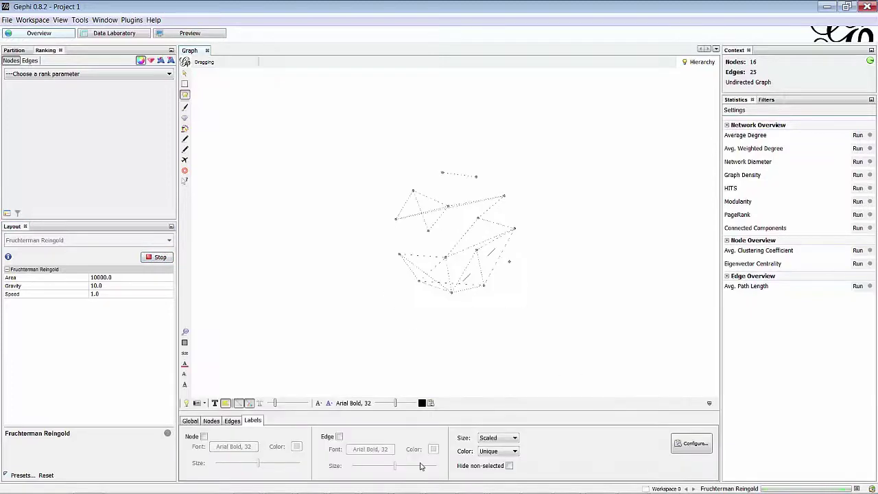
Step: Turn on node labels and raise the Global Zoom slider so the names are readable
left_click(203, 436)
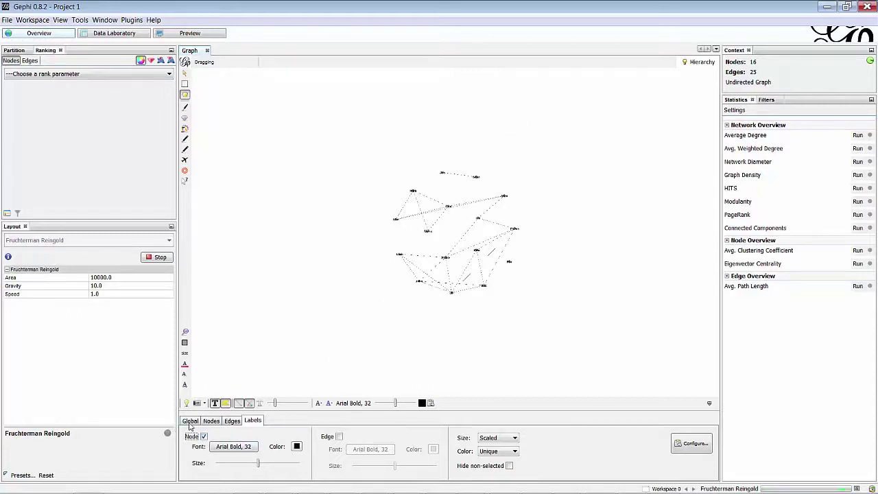
left_click(190, 423)
left_click(270, 452)
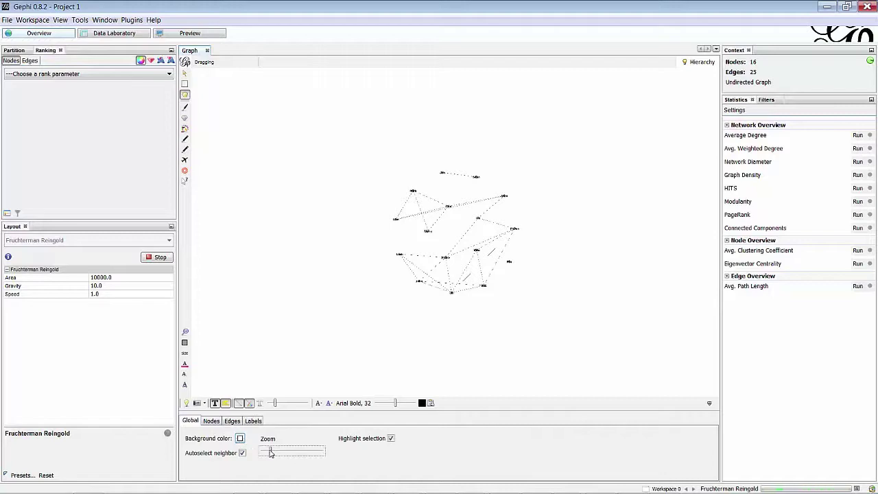
left_click_drag(270, 453, 275, 454)
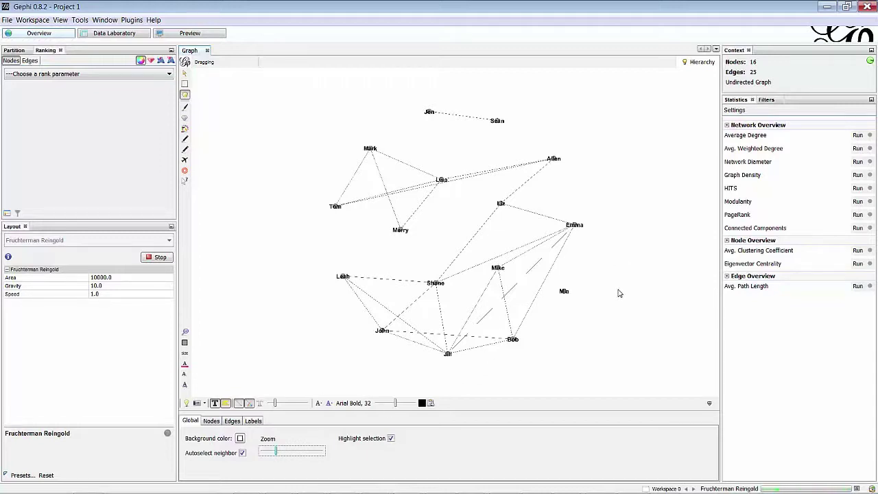
left_click(709, 405)
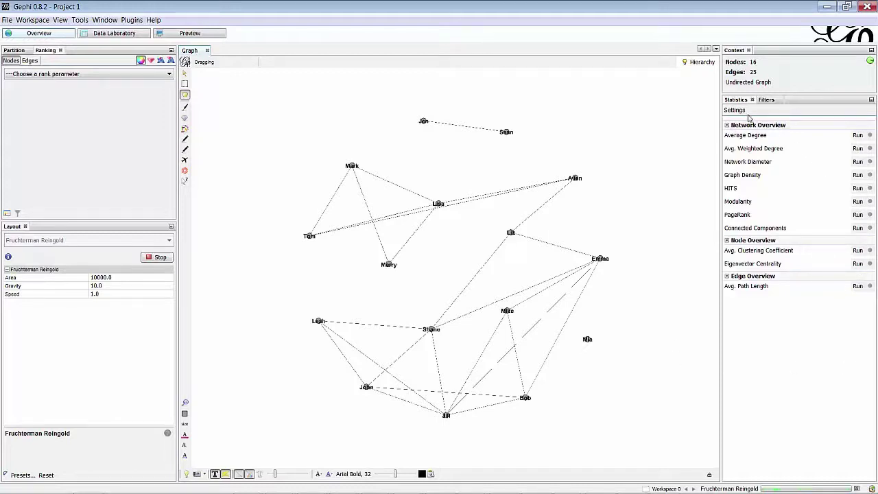
left_click(857, 202)
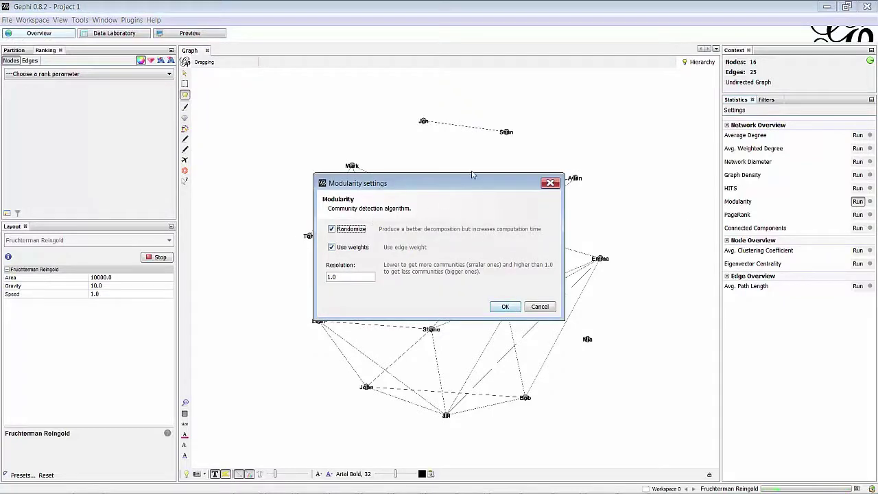
left_click_drag(462, 174, 454, 142)
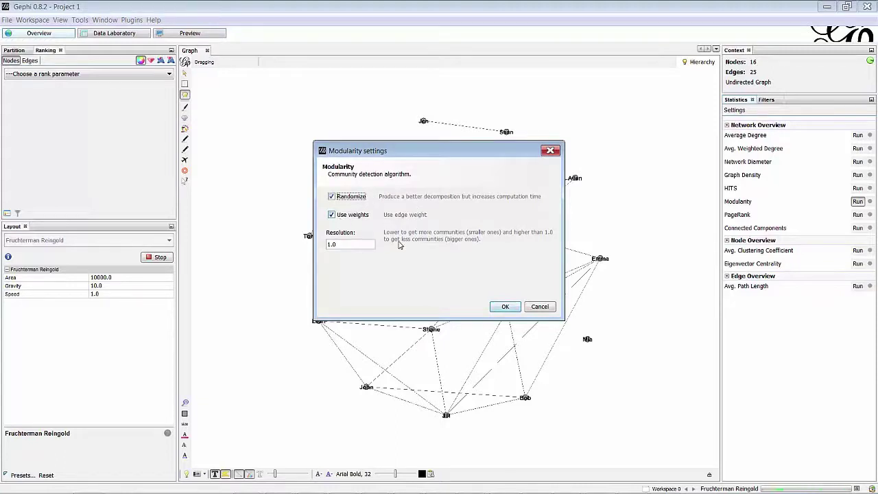
left_click_drag(433, 316, 429, 279)
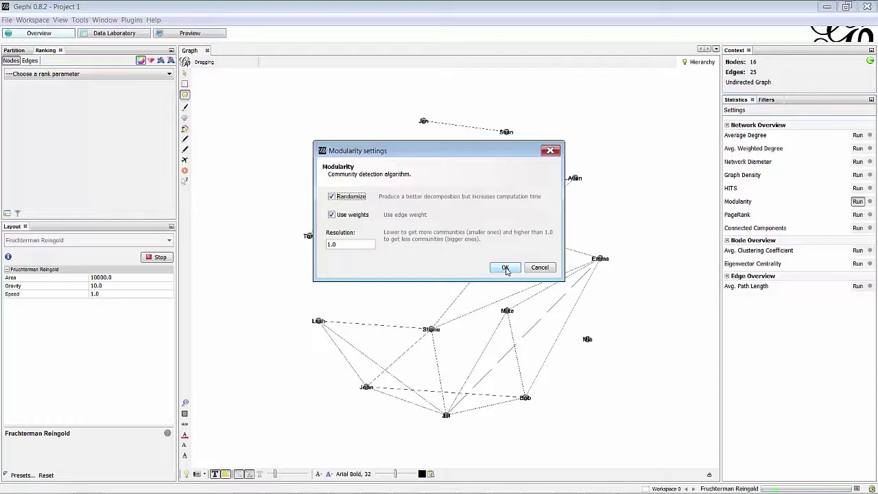
left_click(505, 269)
Step: Run Modularity, review the report showing 0.433 and 4 communities, then briefly check PowerPoint
left_click(506, 268)
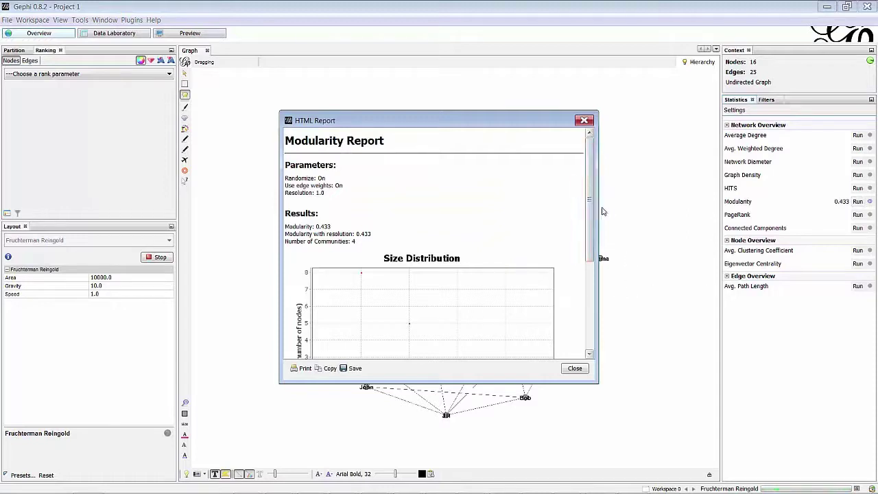
left_click_drag(590, 205, 591, 229)
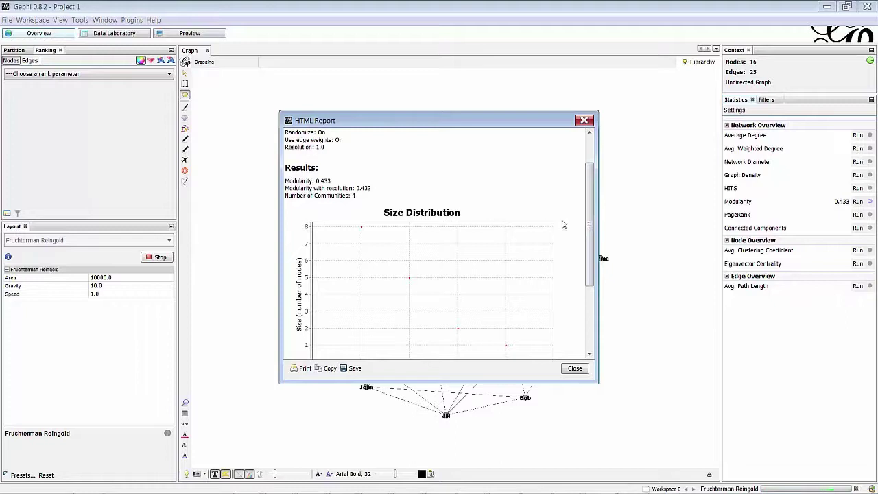
left_click_drag(587, 223, 591, 270)
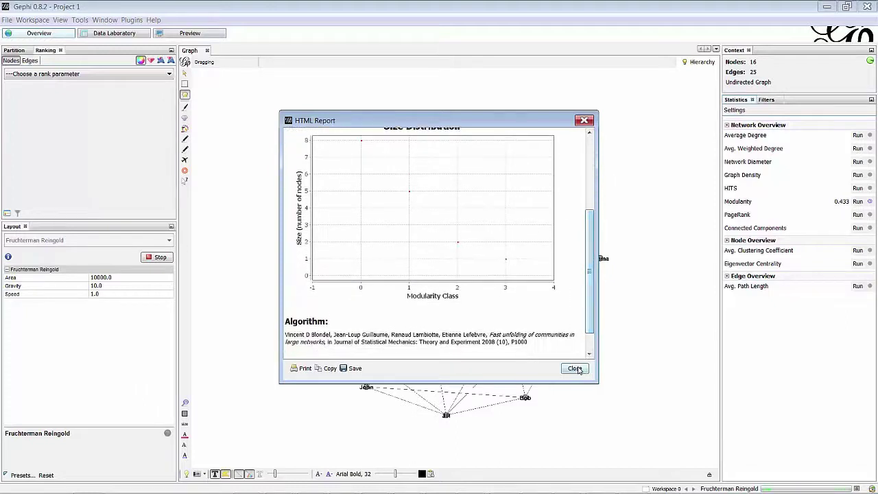
left_click(573, 369)
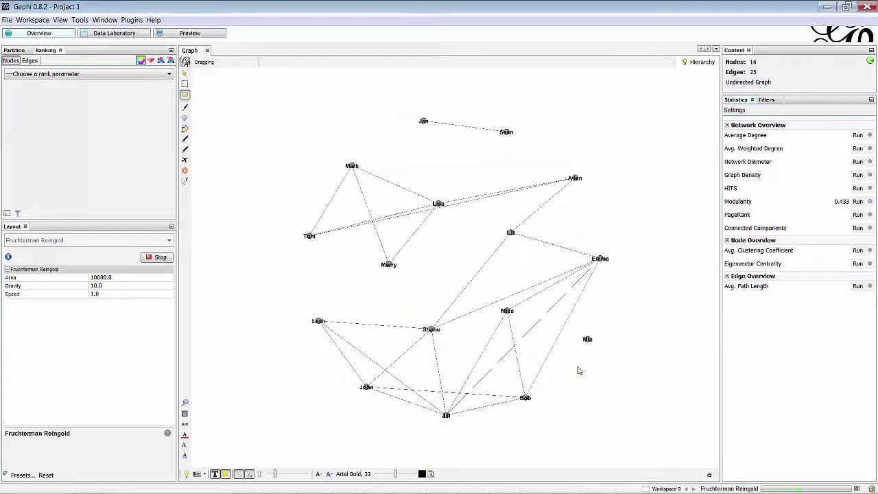
key("alt+Tab")
key("alt+Tab")
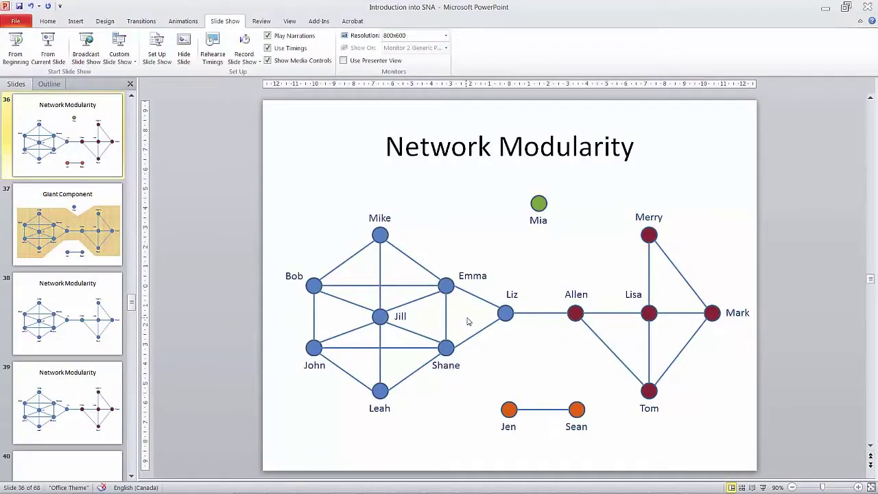
key("alt+Tab")
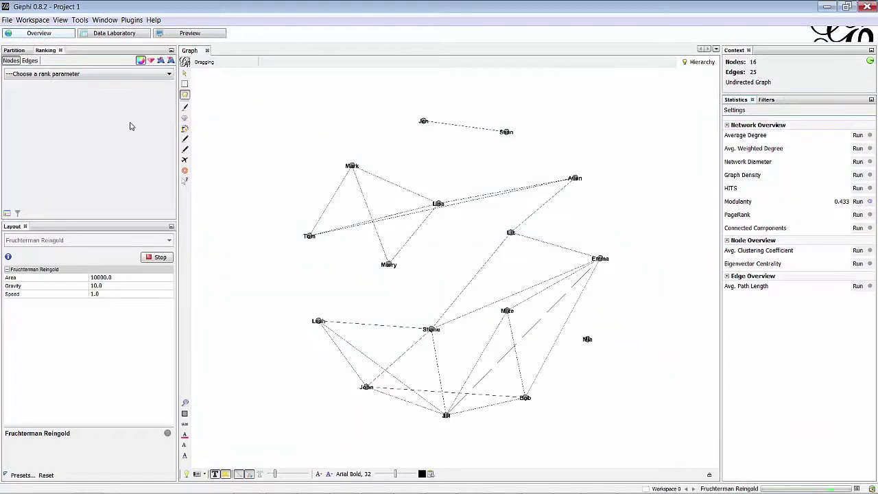
Step: Rank the node colours by Modularity Class and apply the gradient
left_click(98, 76)
left_click(98, 80)
left_click(60, 77)
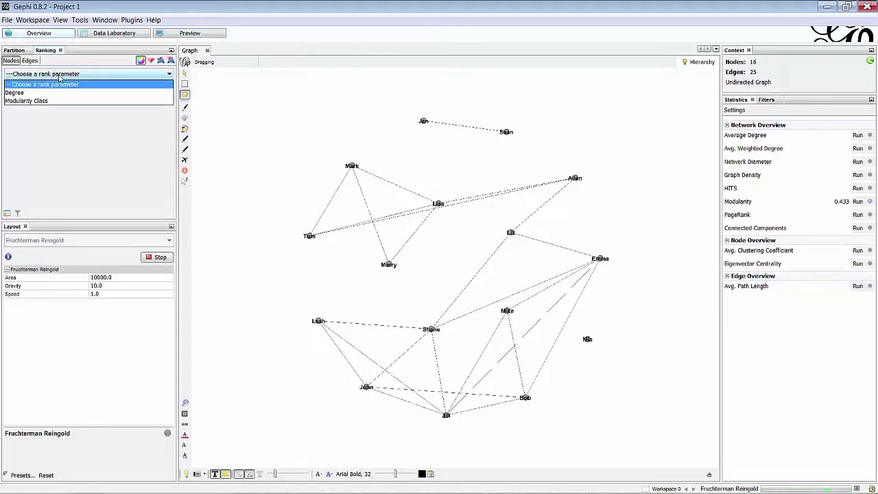
left_click(16, 51)
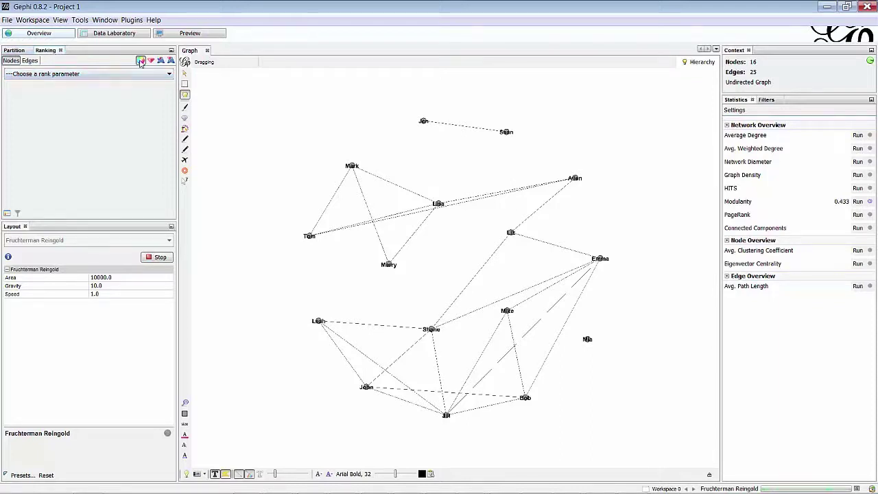
left_click(87, 74)
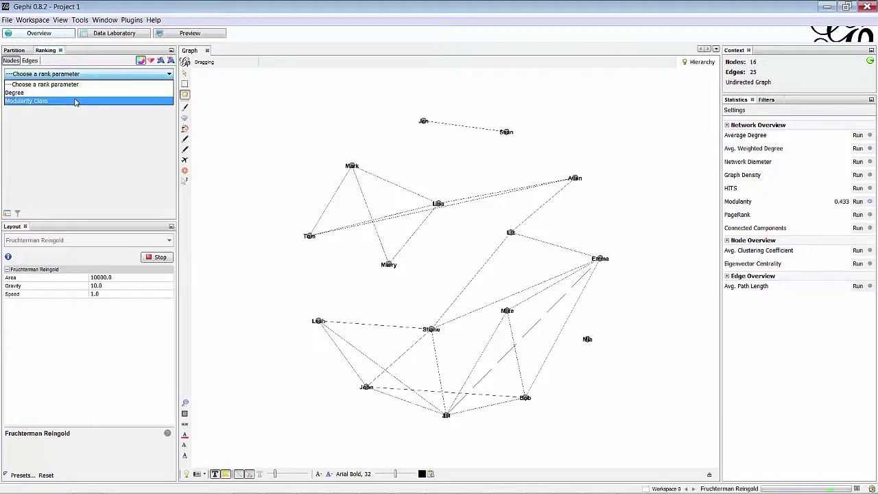
left_click(76, 101)
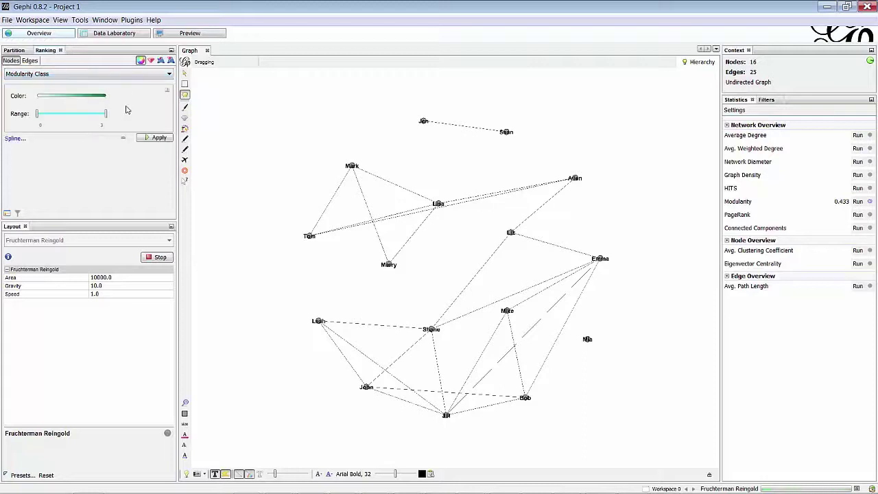
left_click(153, 137)
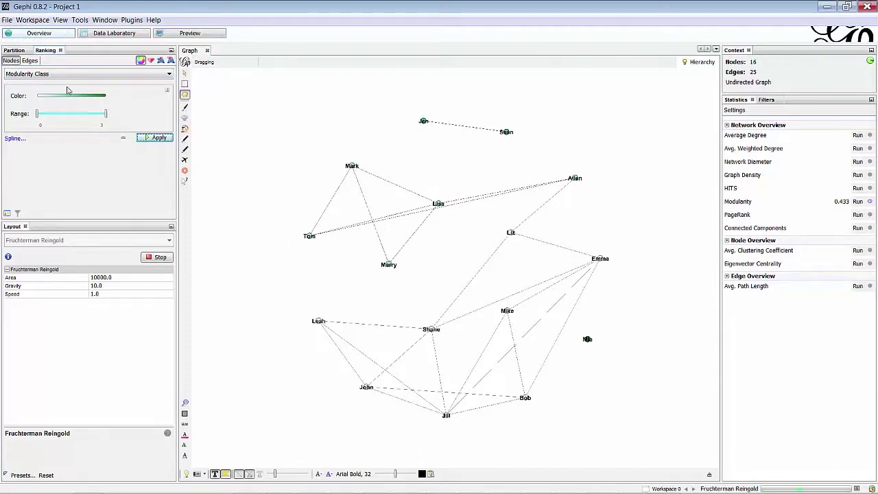
mouse_move(39, 98)
Step: Refresh the Partition attributes, choose Modularity Class, and apply the four community colours
left_click(12, 51)
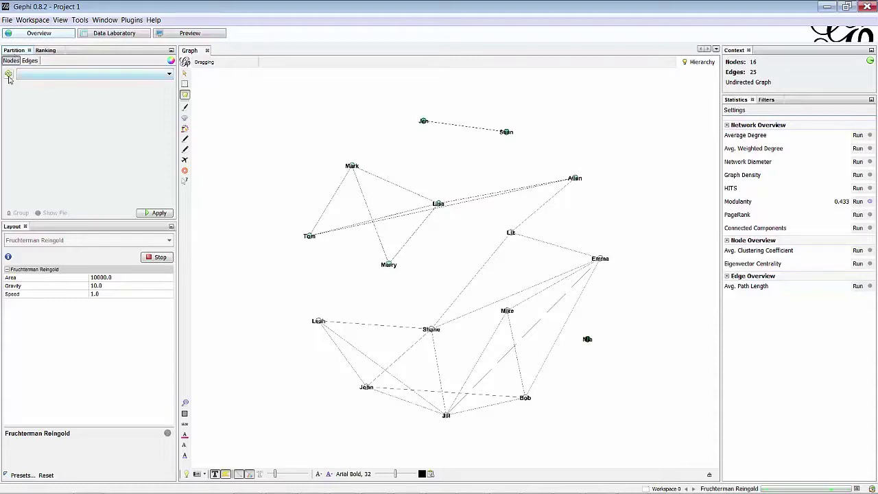
left_click(50, 75)
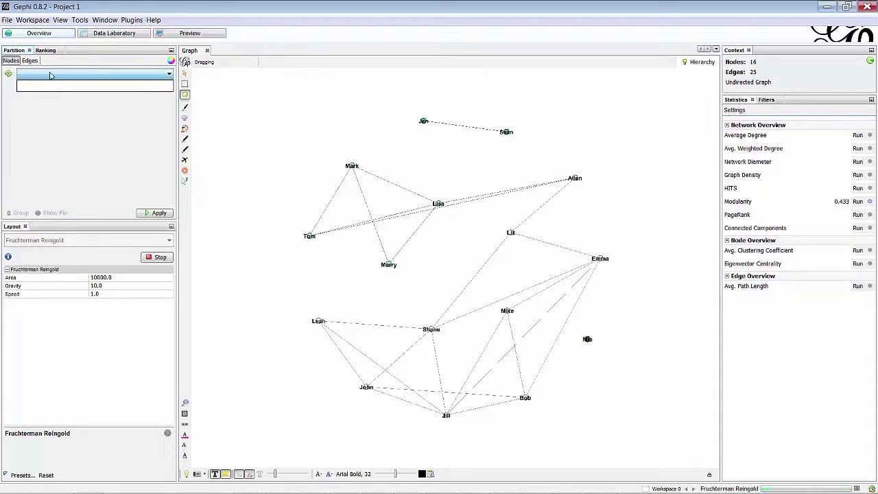
left_click(50, 75)
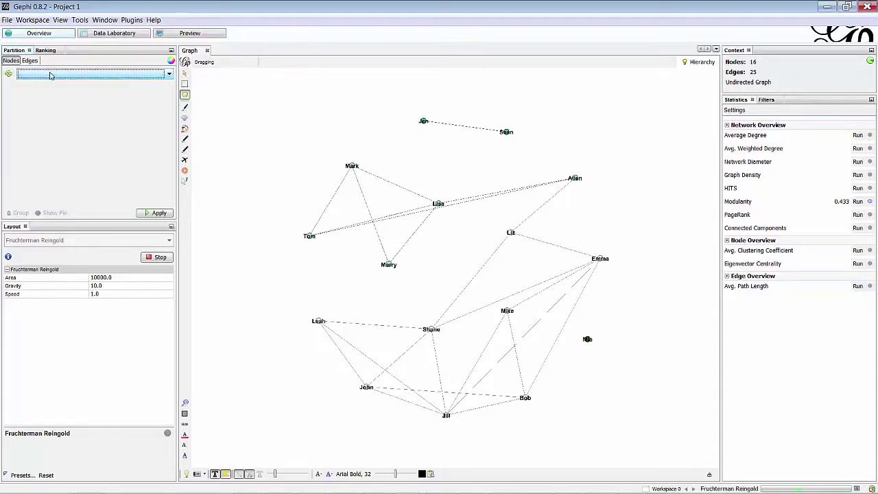
left_click(8, 73)
left_click(102, 75)
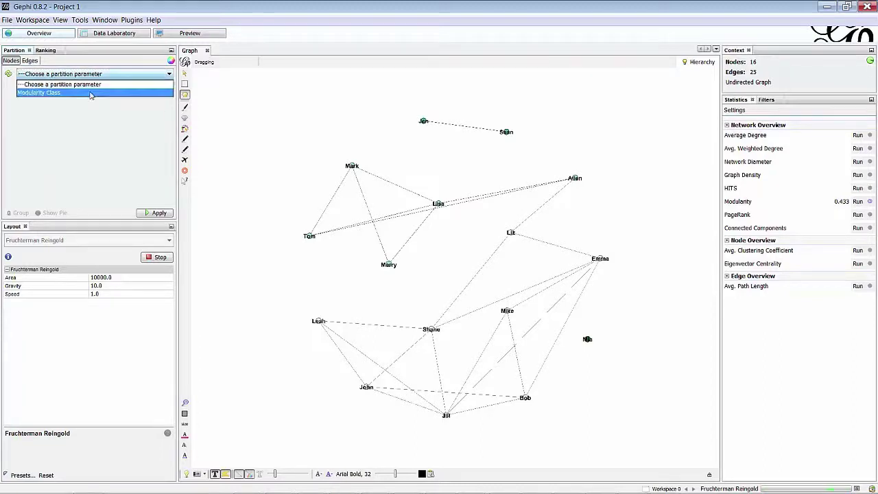
left_click(90, 93)
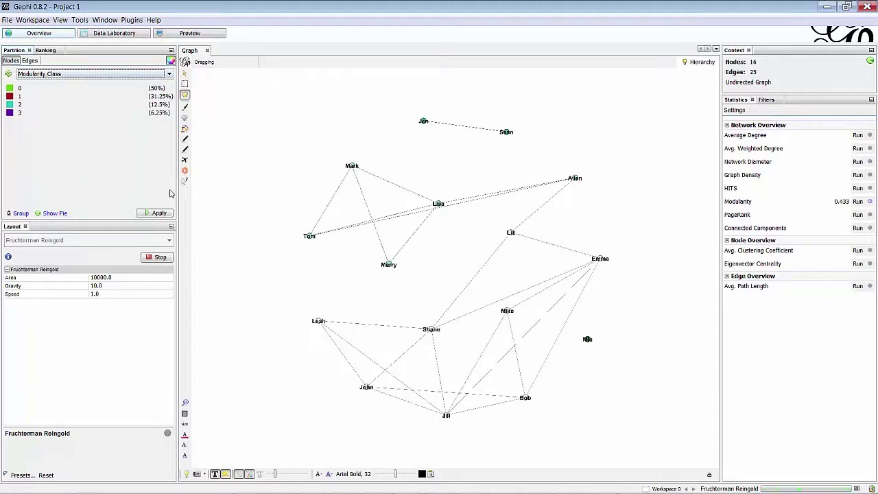
left_click(151, 213)
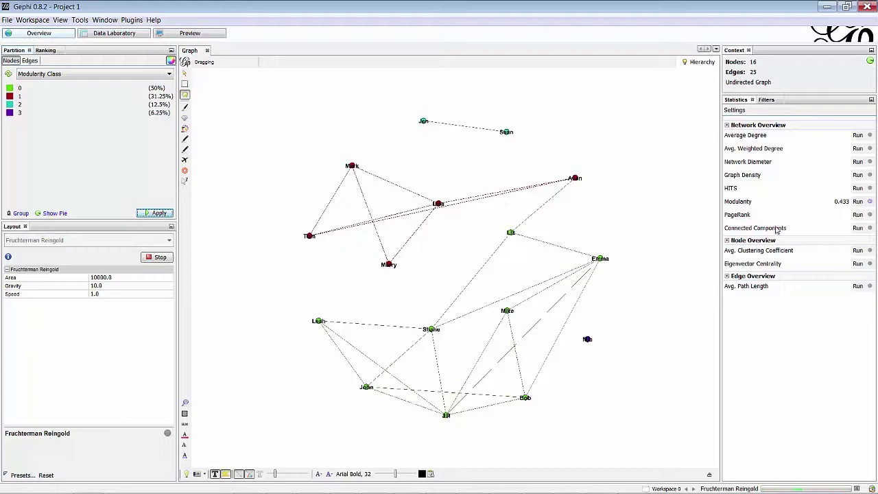
right_click(437, 204)
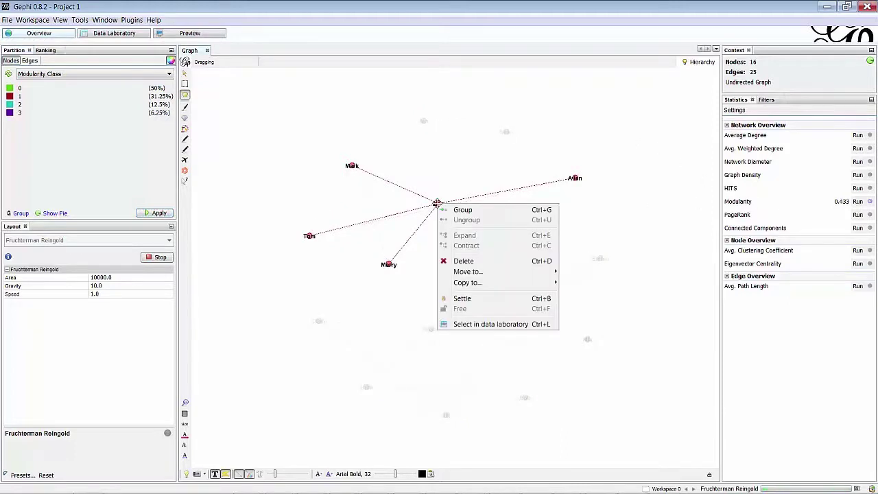
left_click(498, 325)
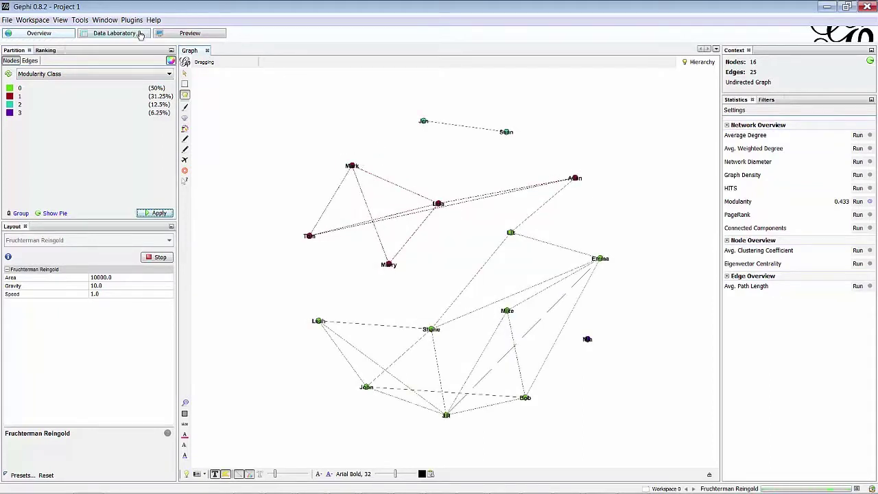
left_click(116, 36)
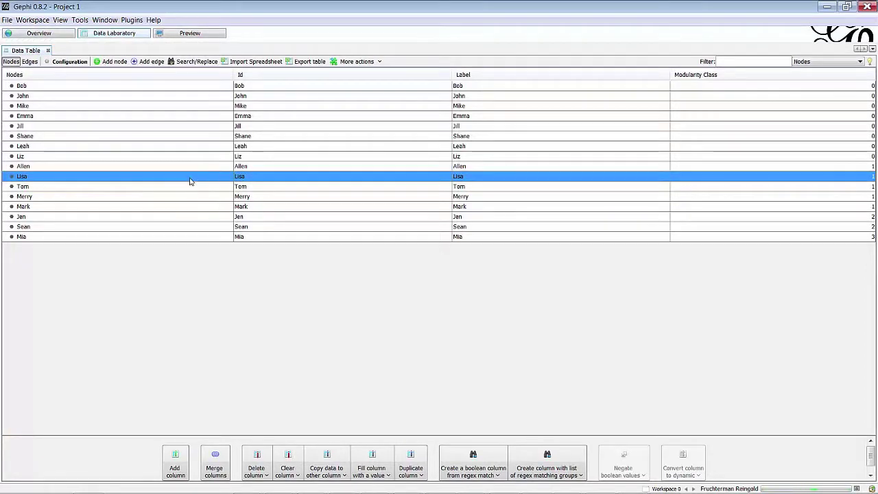
left_click(37, 34)
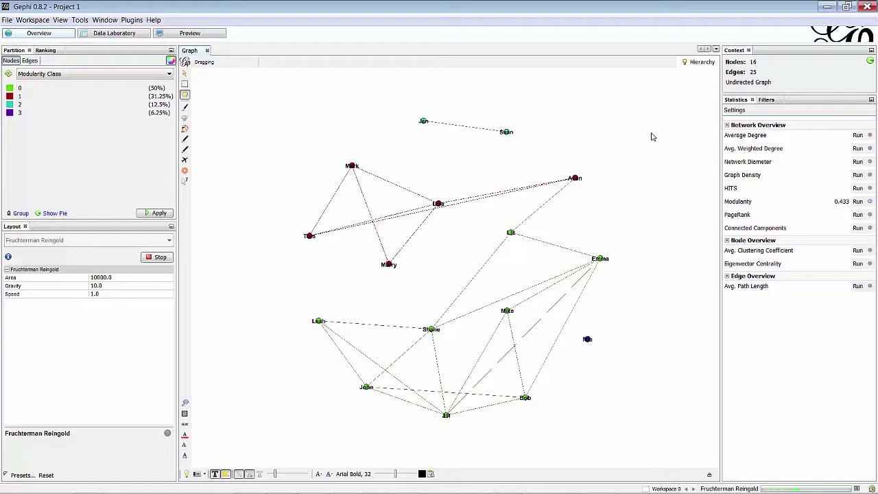
Step: Advance the PowerPoint deck from slide 36 to slide 37, Giant Component, then return to Gephi
key("alt+Tab")
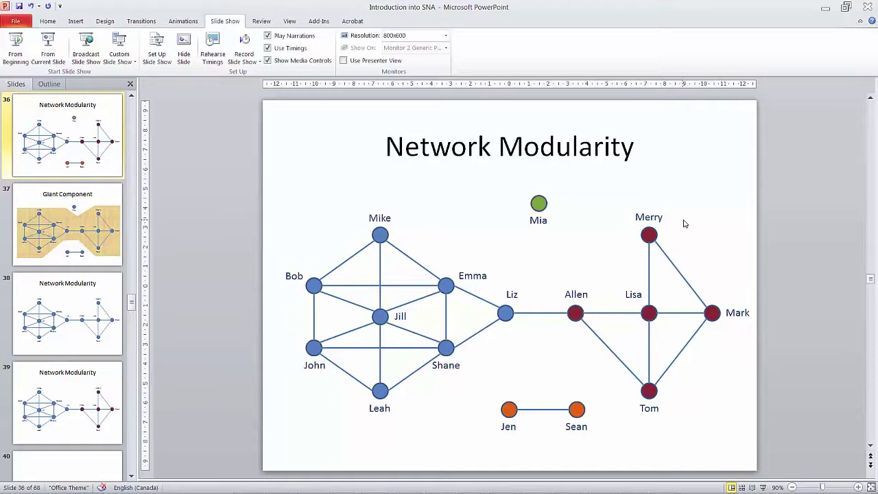
key("Page_Down")
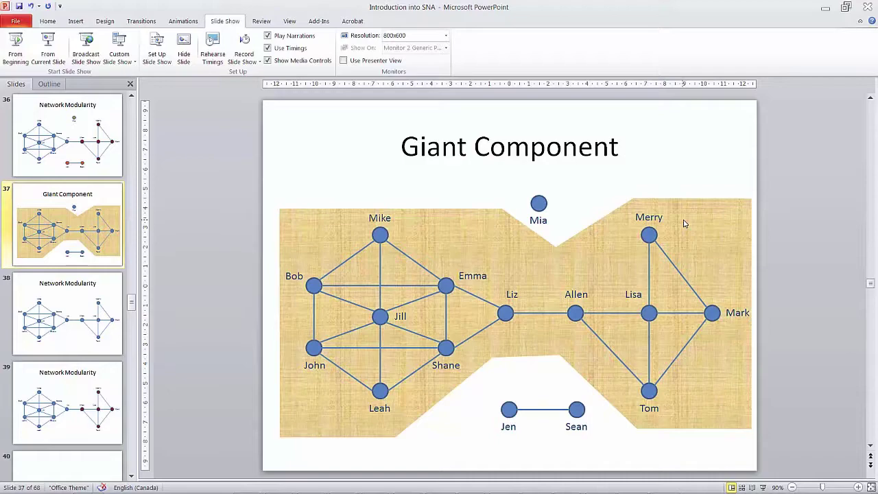
key("alt+Tab")
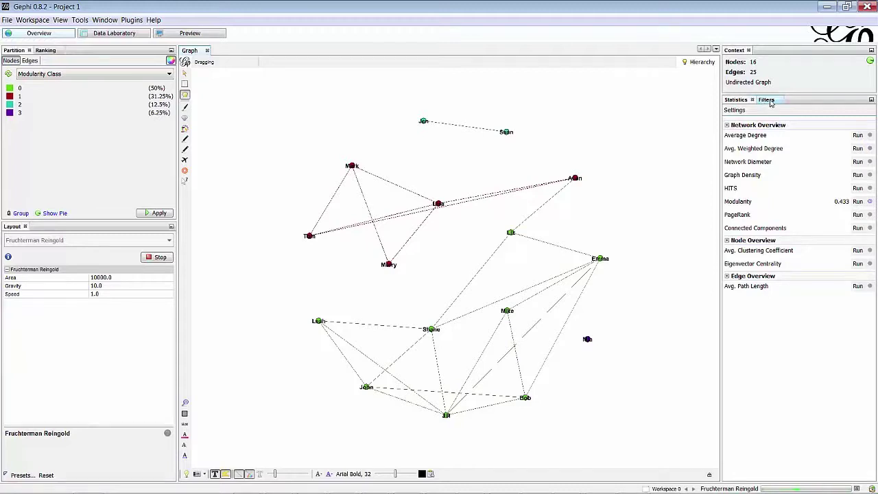
Step: Add the Topology > Giant Component filter to Queries and apply it, leaving 13 nodes and 24 edges
left_click(769, 102)
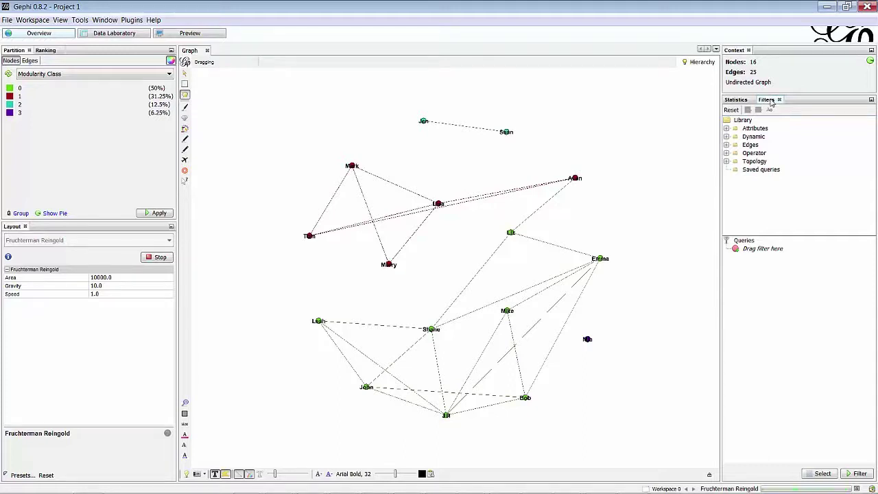
left_click(726, 162)
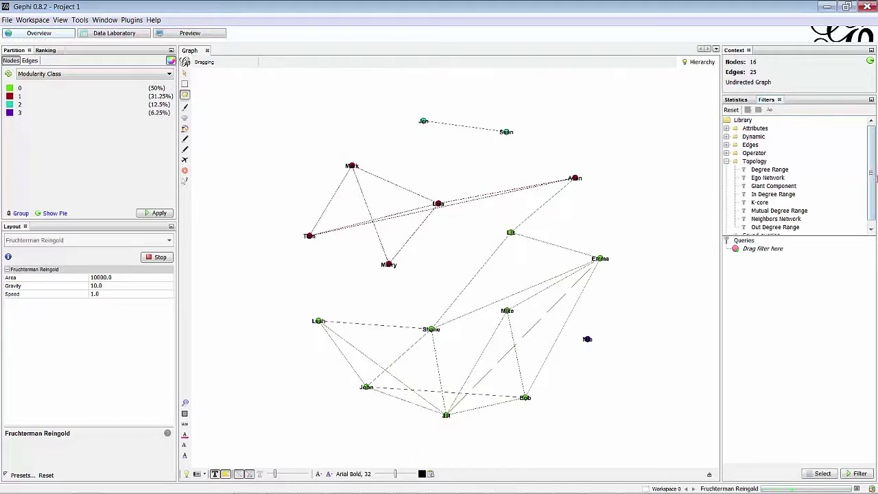
left_click_drag(873, 159, 873, 170)
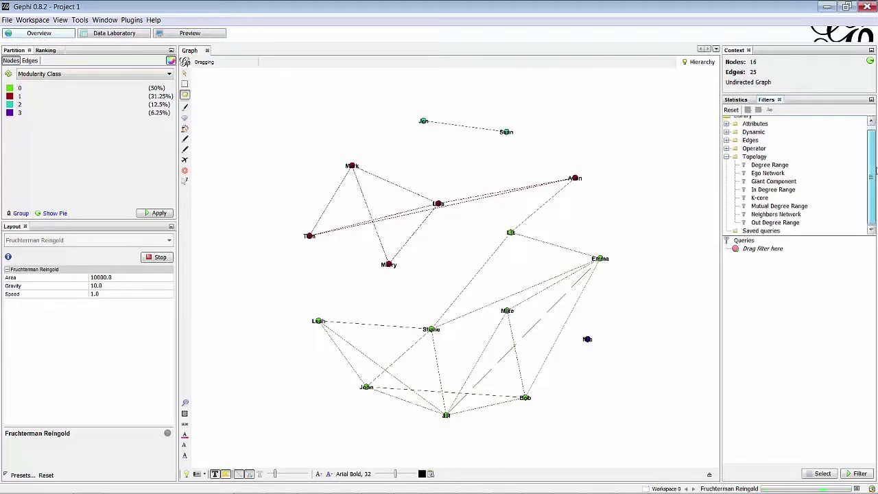
left_click(769, 182)
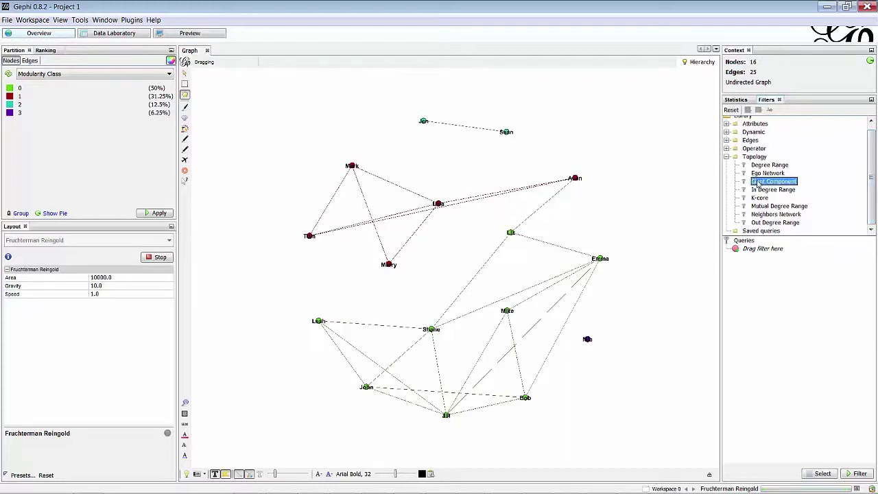
left_click_drag(758, 184, 771, 254)
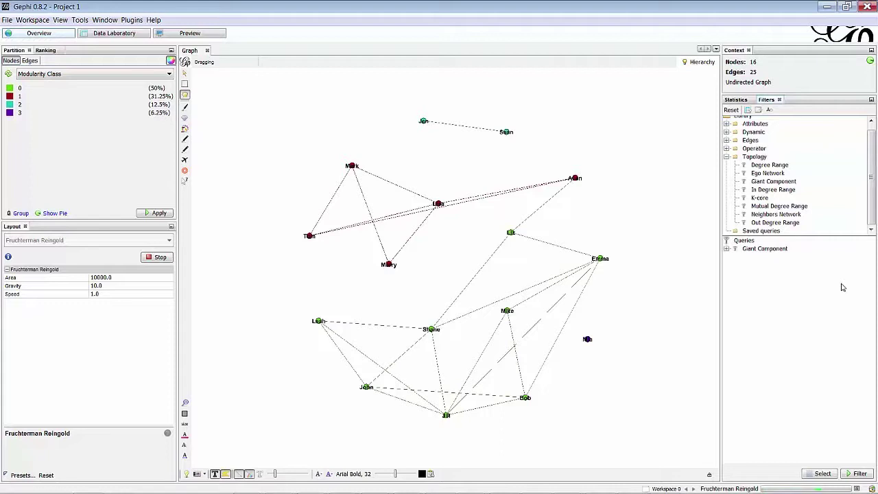
left_click(727, 249)
left_click(857, 473)
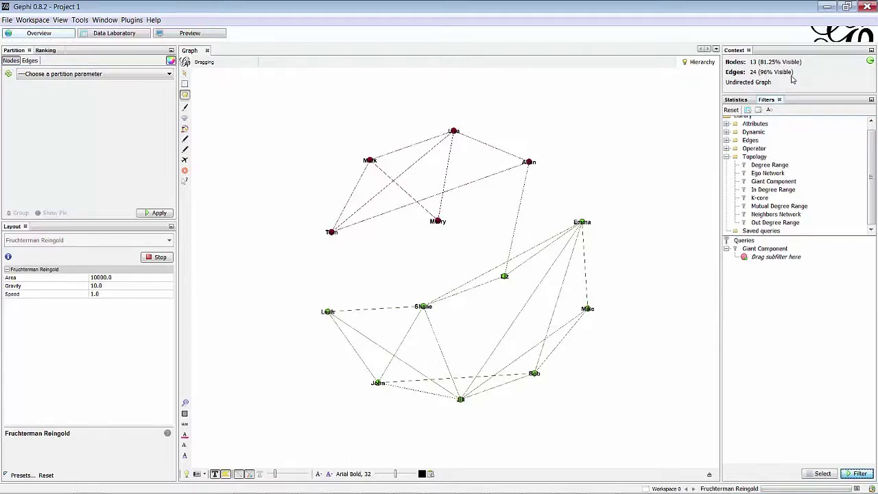
Step: Rerun Modularity with default settings on the giant component, getting 0.388 with two communities, then switch to PowerPoint
left_click(736, 100)
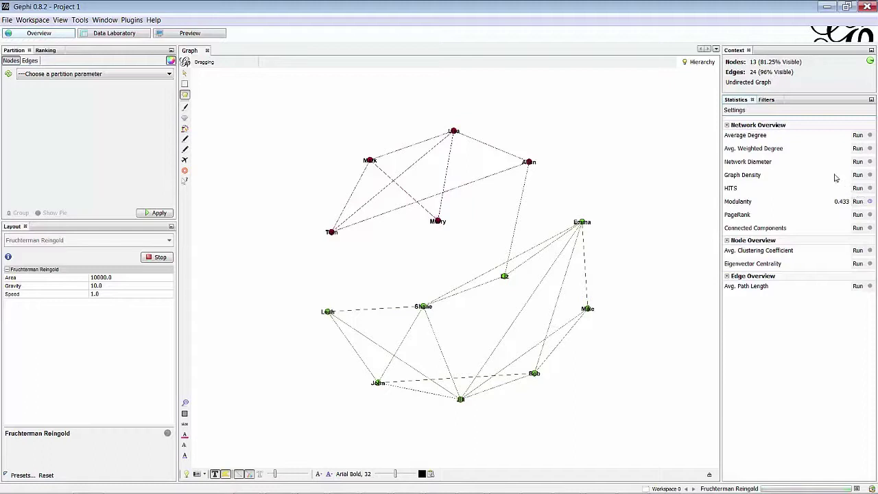
left_click(857, 202)
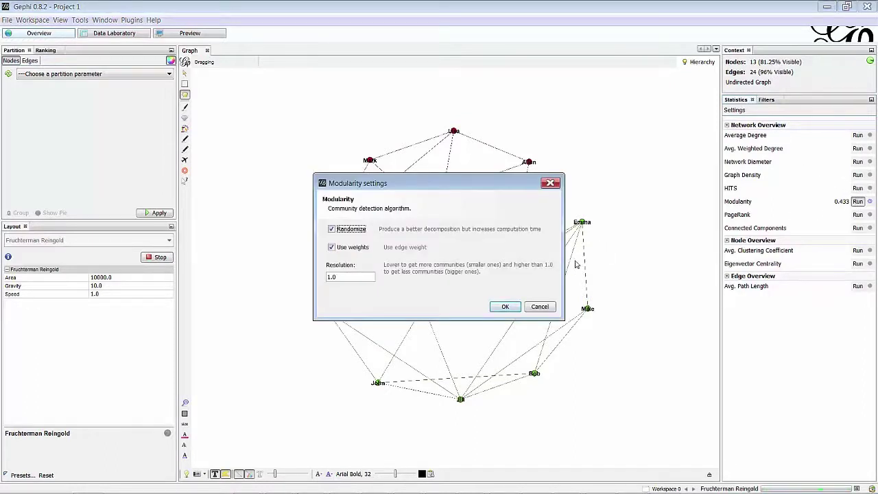
left_click(503, 308)
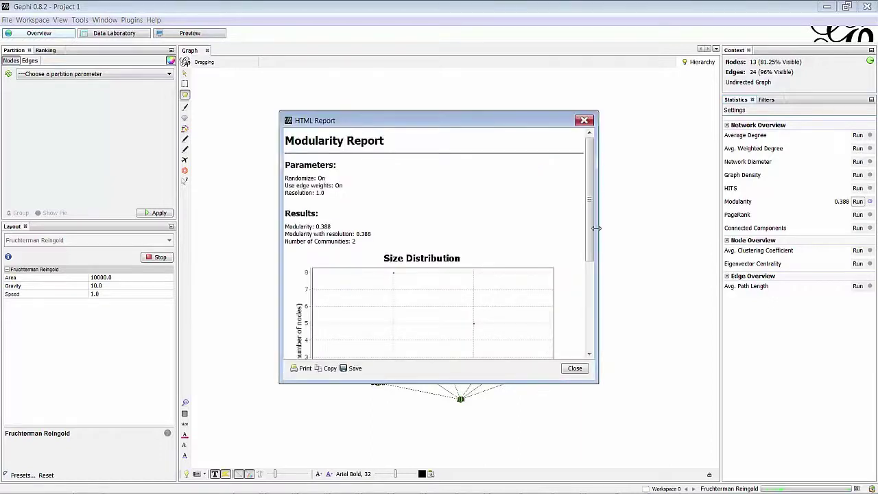
mouse_move(590, 220)
left_mouse_down()
mouse_move(593, 312)
mouse_move(598, 232)
left_mouse_up()
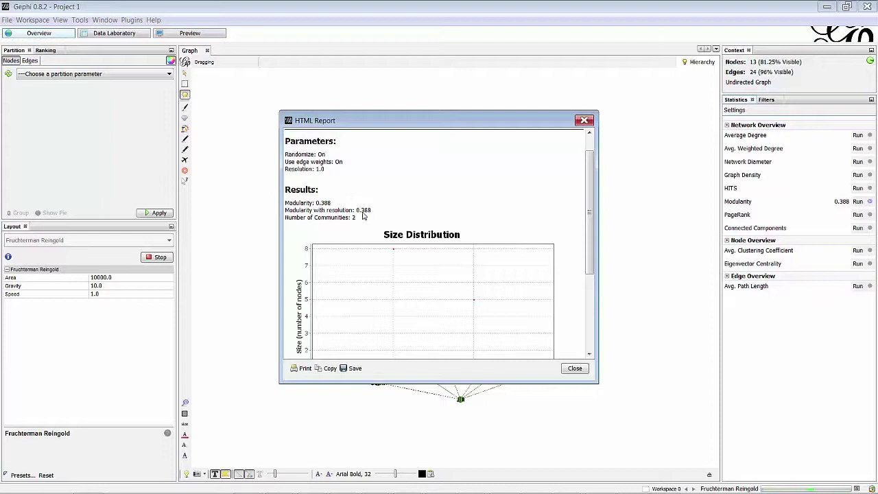
left_click(570, 371)
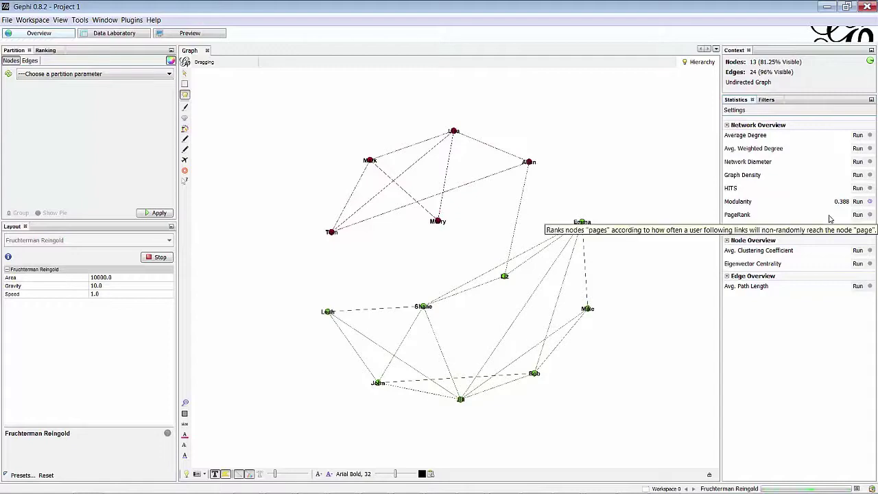
key("alt+Tab")
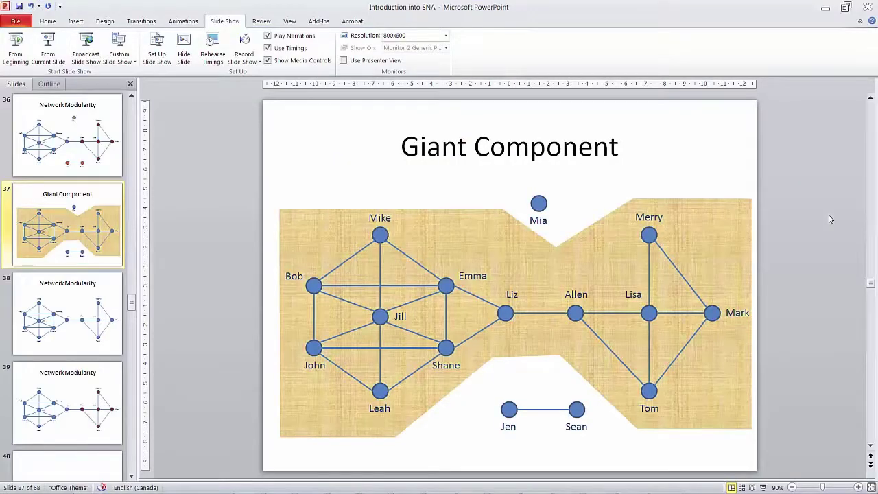
Step: Advance two slides to the Network Modularity slide with red community nodes, then return to Gephi
key("Page_Down")
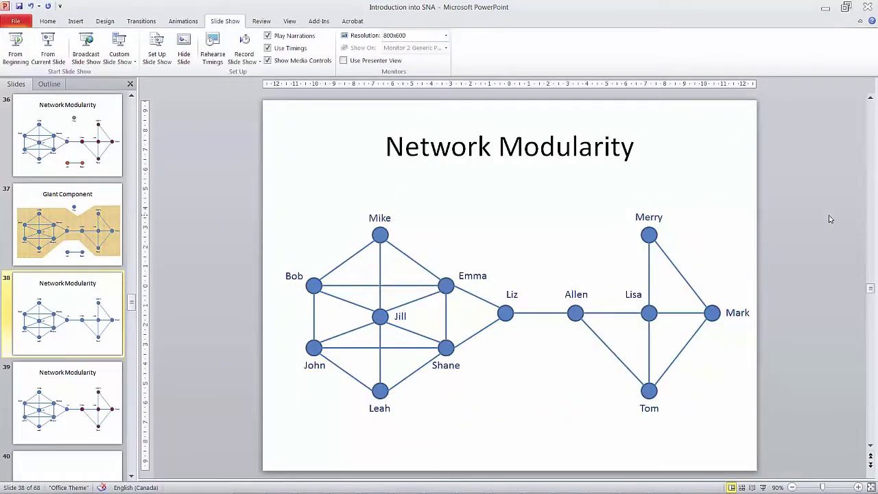
key("Page_Down")
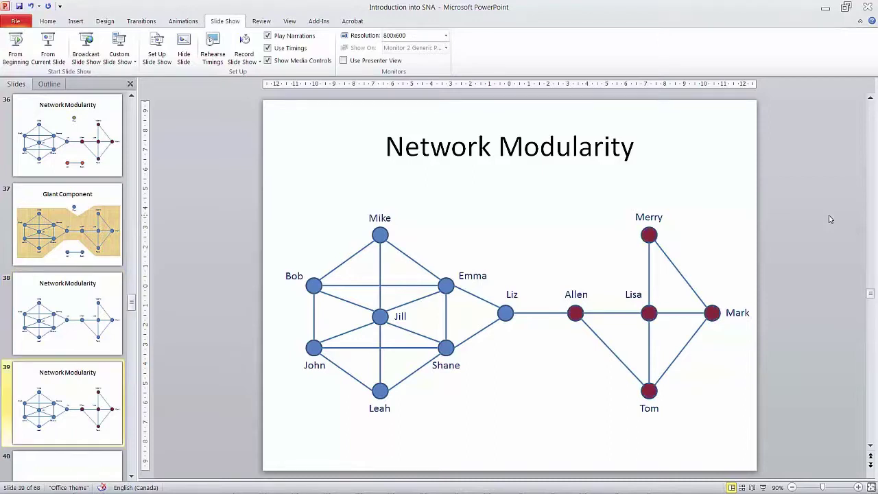
key("alt+Tab")
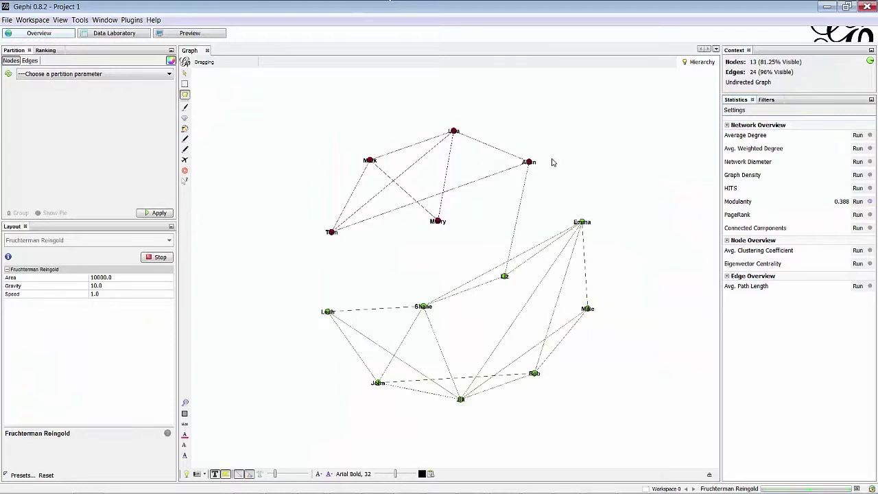
Step: Partition the nodes by Modularity Class and apply the colouring
left_click(88, 76)
left_click(73, 82)
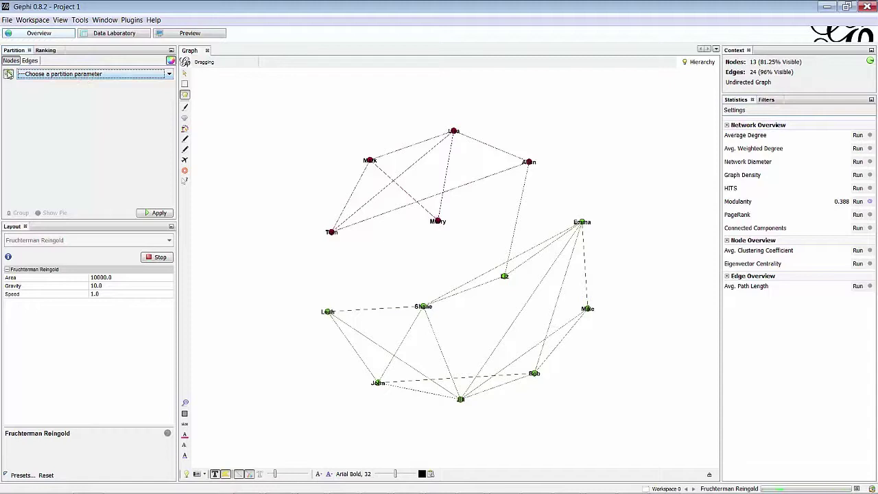
left_click(52, 75)
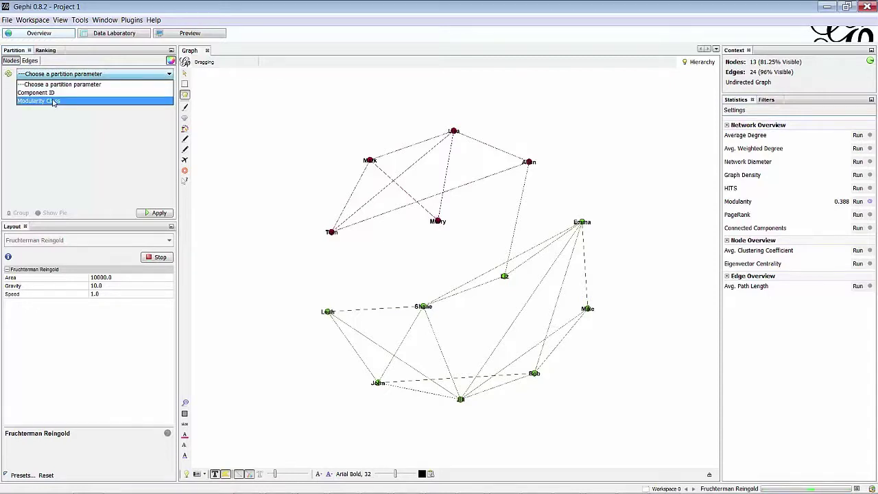
left_click(53, 102)
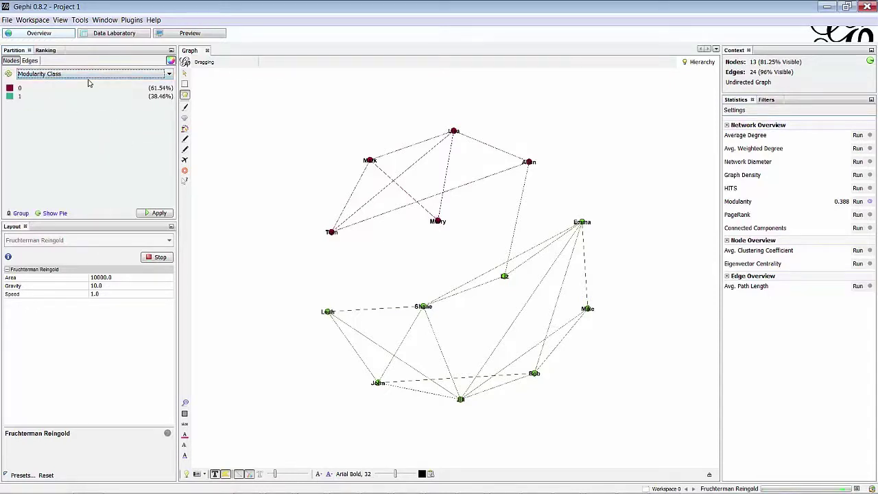
left_click(157, 214)
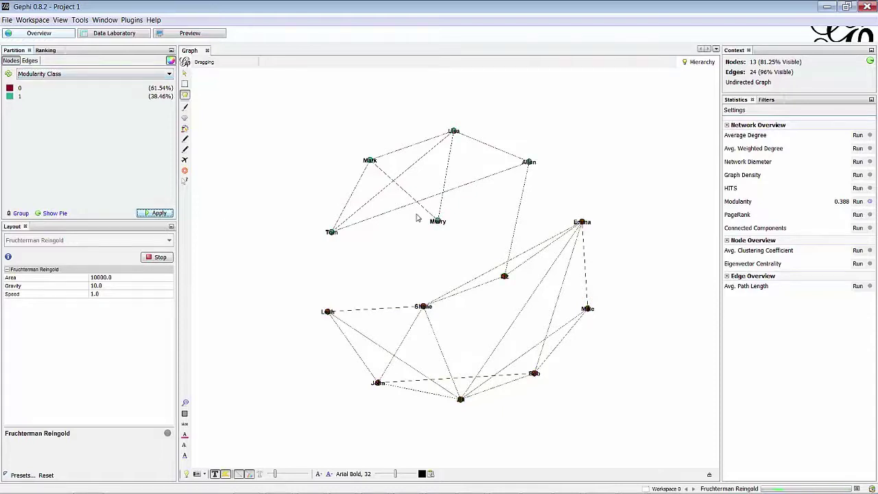
Step: Change modularity class 0 to yellow and reapply the partition colours
left_click(9, 88)
left_click(9, 89)
left_click(9, 89)
left_click(24, 101)
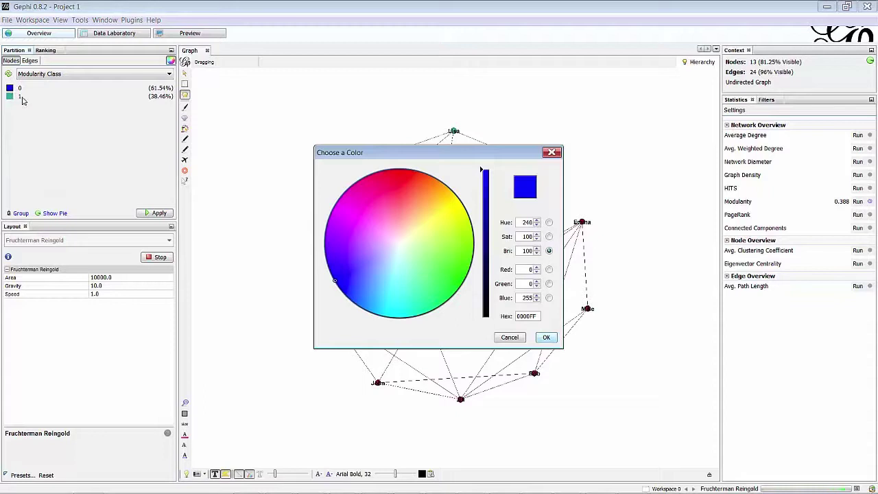
left_click(449, 207)
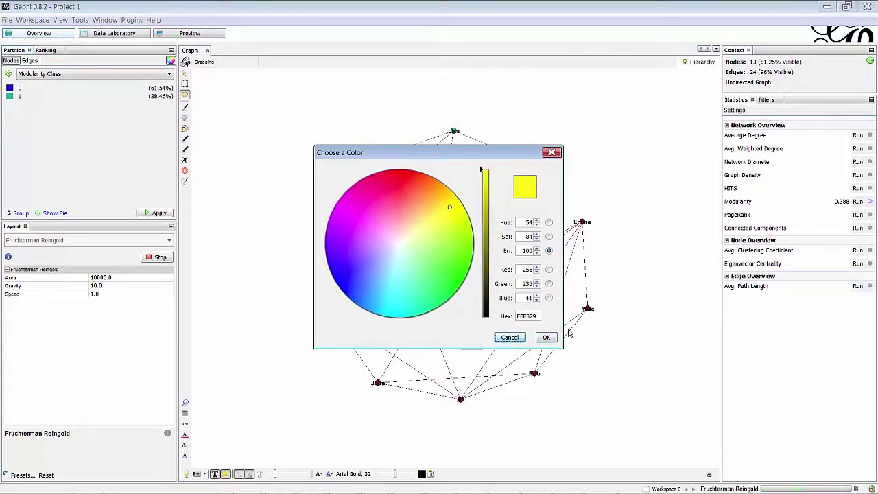
left_click(546, 337)
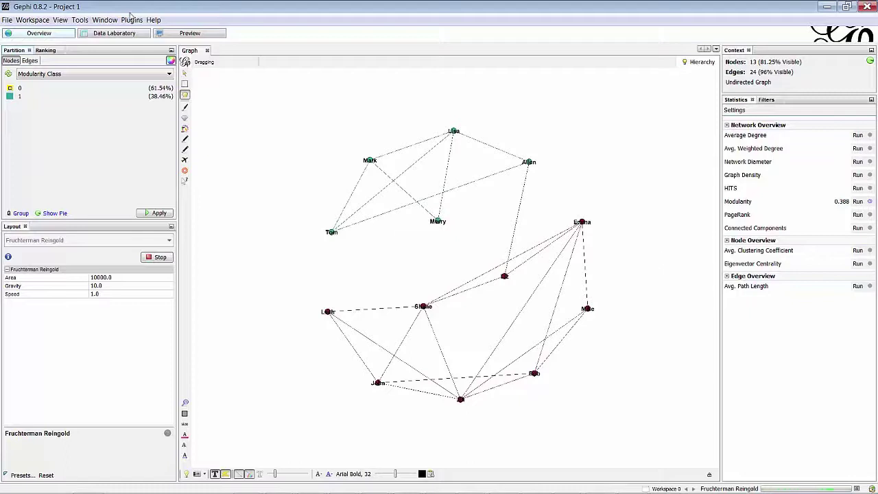
left_click(158, 213)
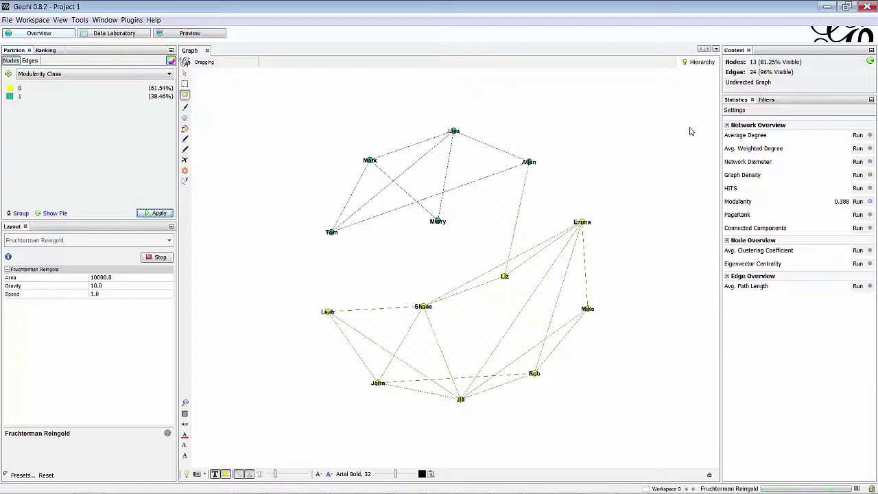
Step: Leave the yellow and teal giant component displayed, then switch back to the PowerPoint presentation
key("alt+Tab")
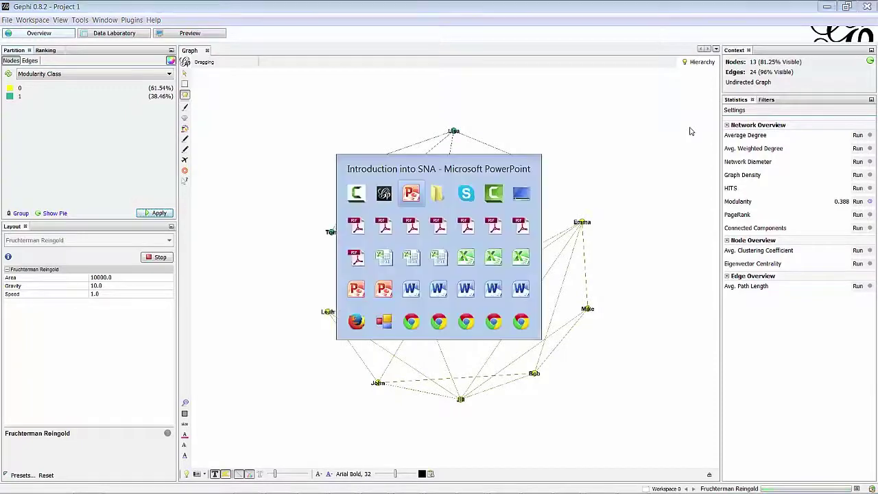